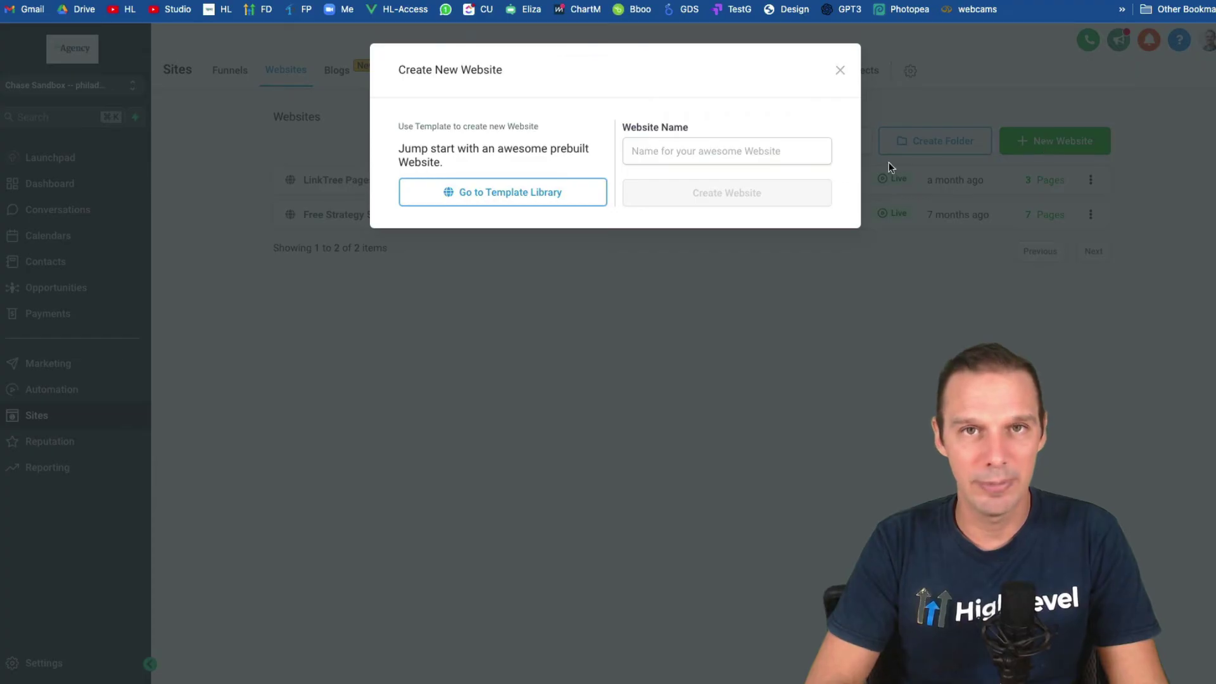
# Step: Create a website from the Marketing Agency Theme Template, searching the template library for "agency" and accepting the image usage terms
pyautogui.click(562, 193)
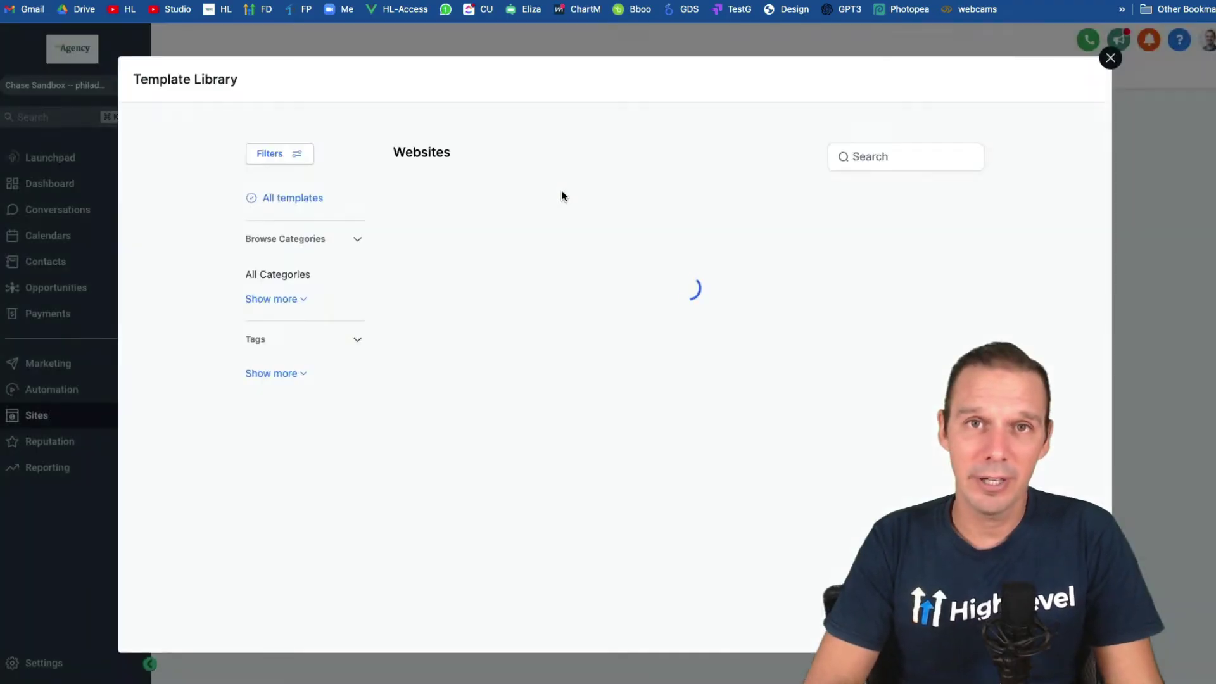
pyautogui.click(891, 152)
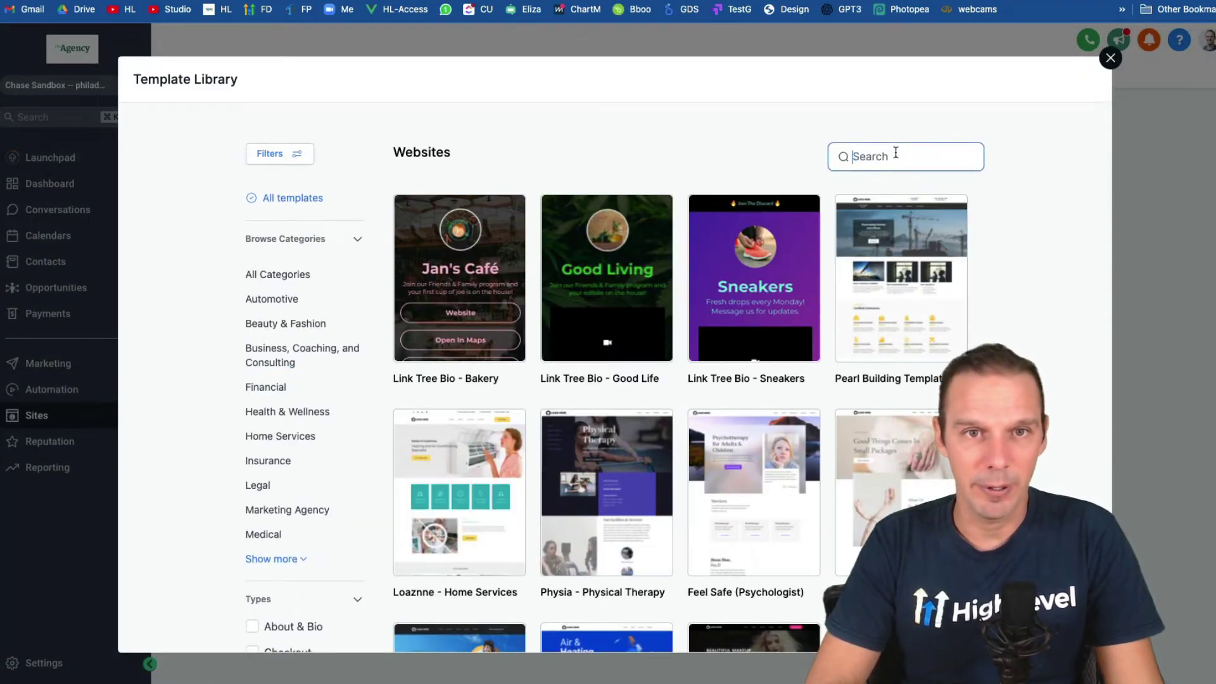
pyautogui.write('agency')
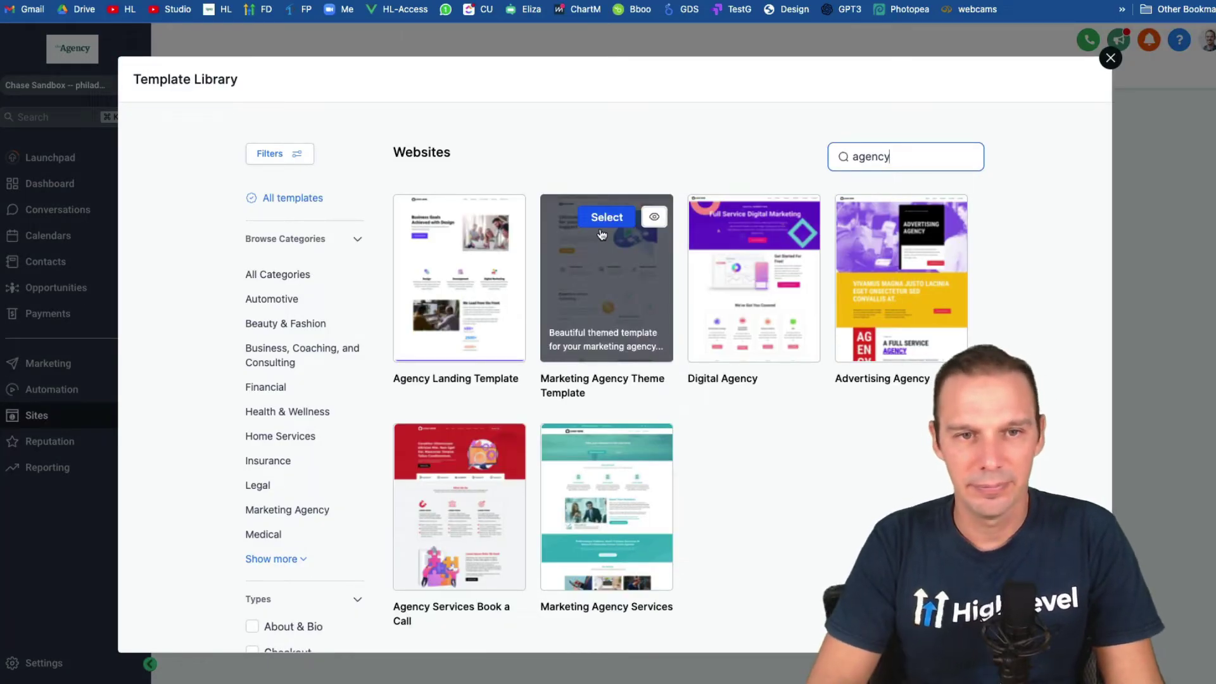
pyautogui.click(606, 222)
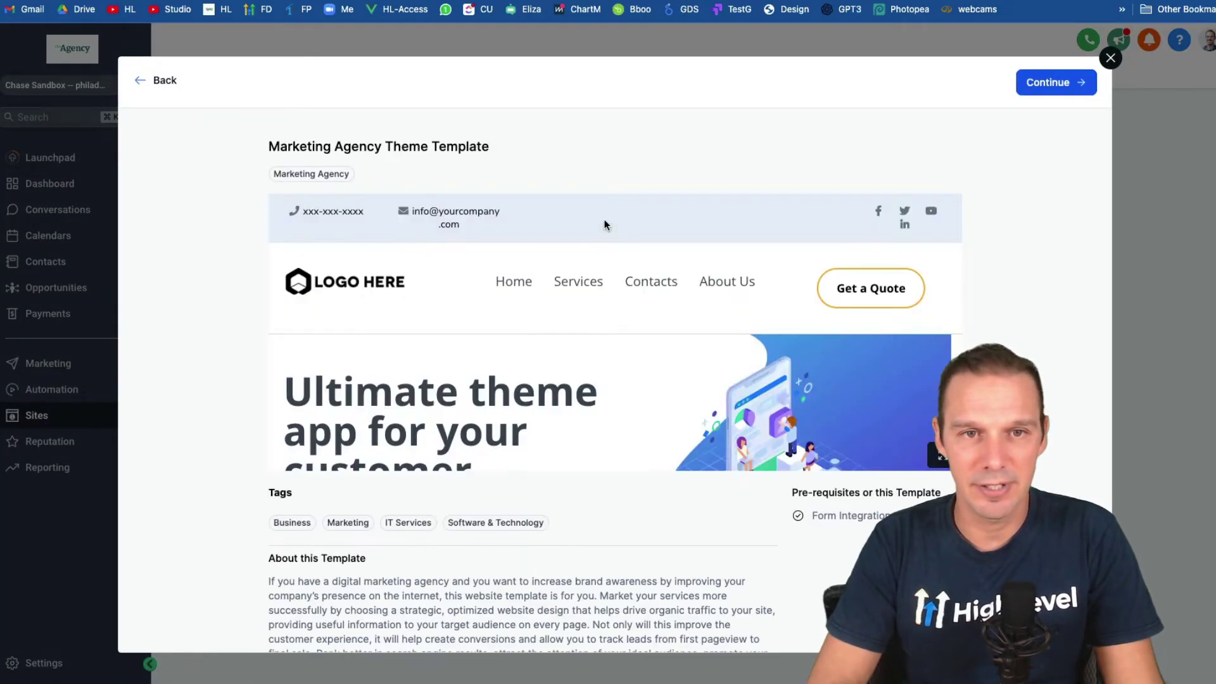
pyautogui.click(1033, 94)
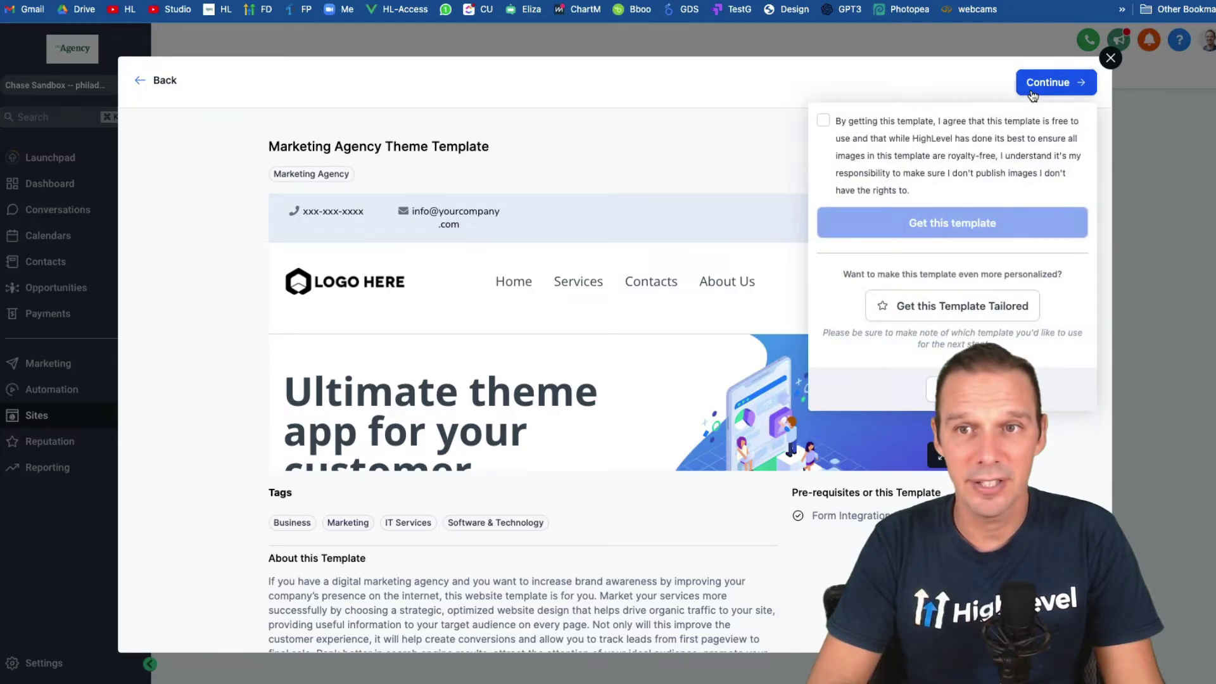
pyautogui.click(824, 121)
pyautogui.click(938, 234)
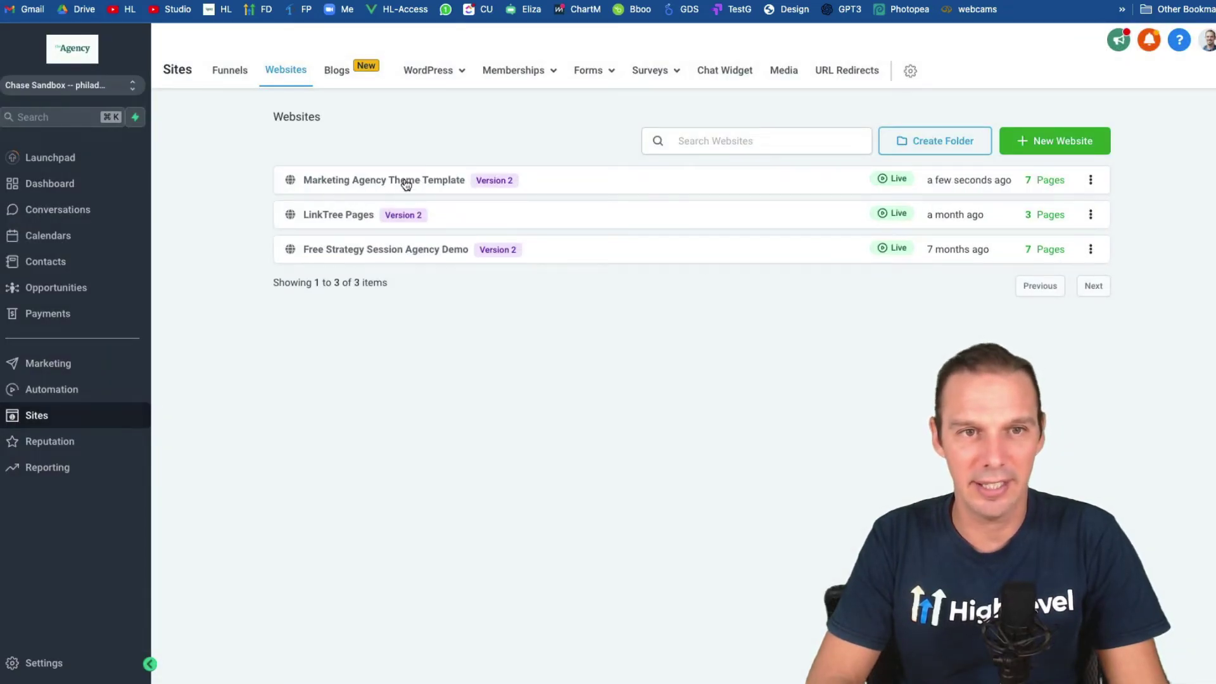
# Step: Open the Marketing Agency Theme Template website and preview its Home Page
pyautogui.click(406, 184)
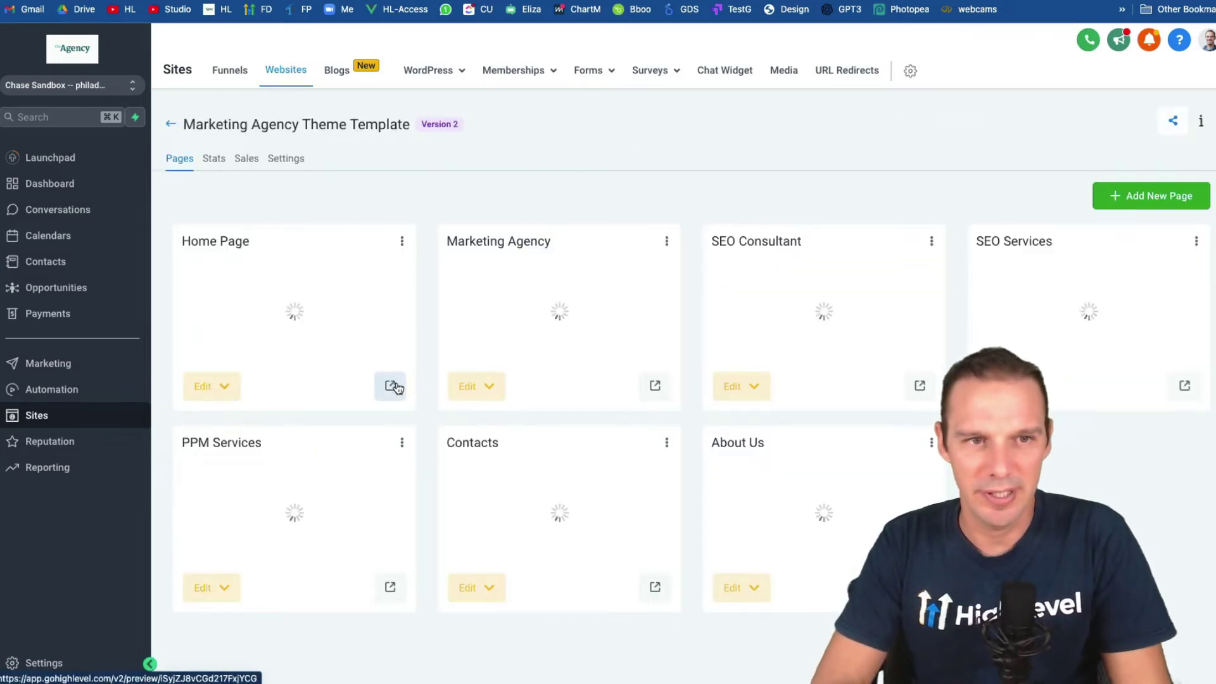
pyautogui.click(392, 385)
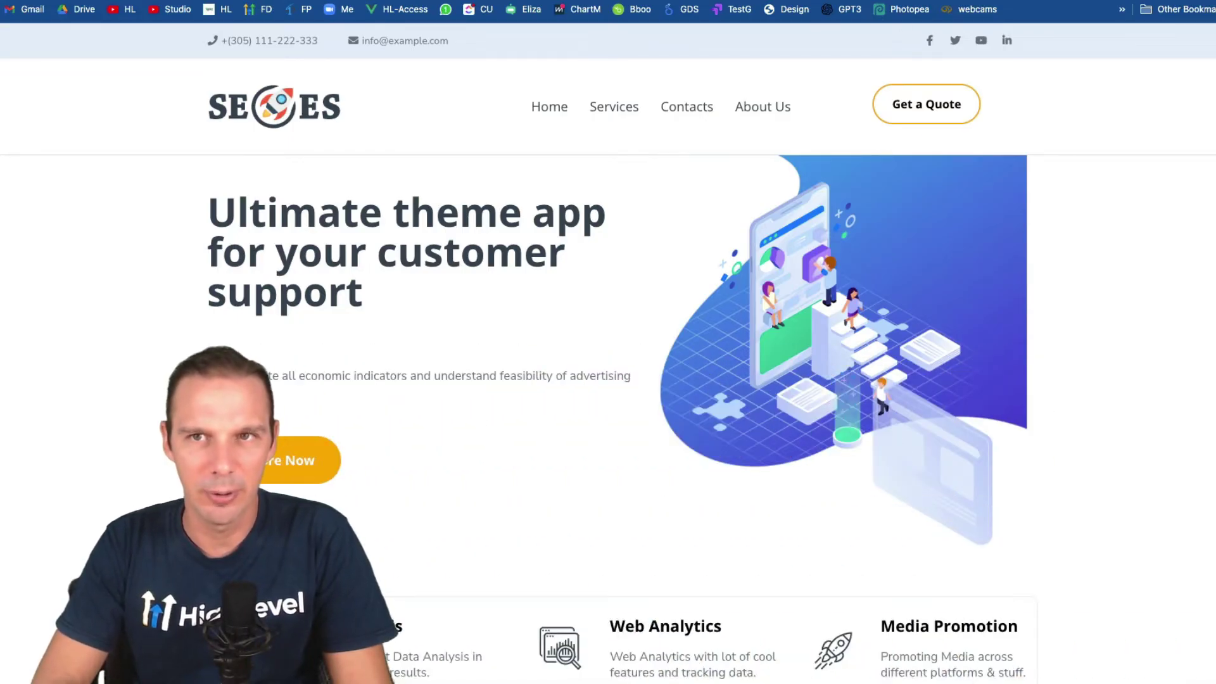
pyautogui.hotkey('ctrl', 'w')
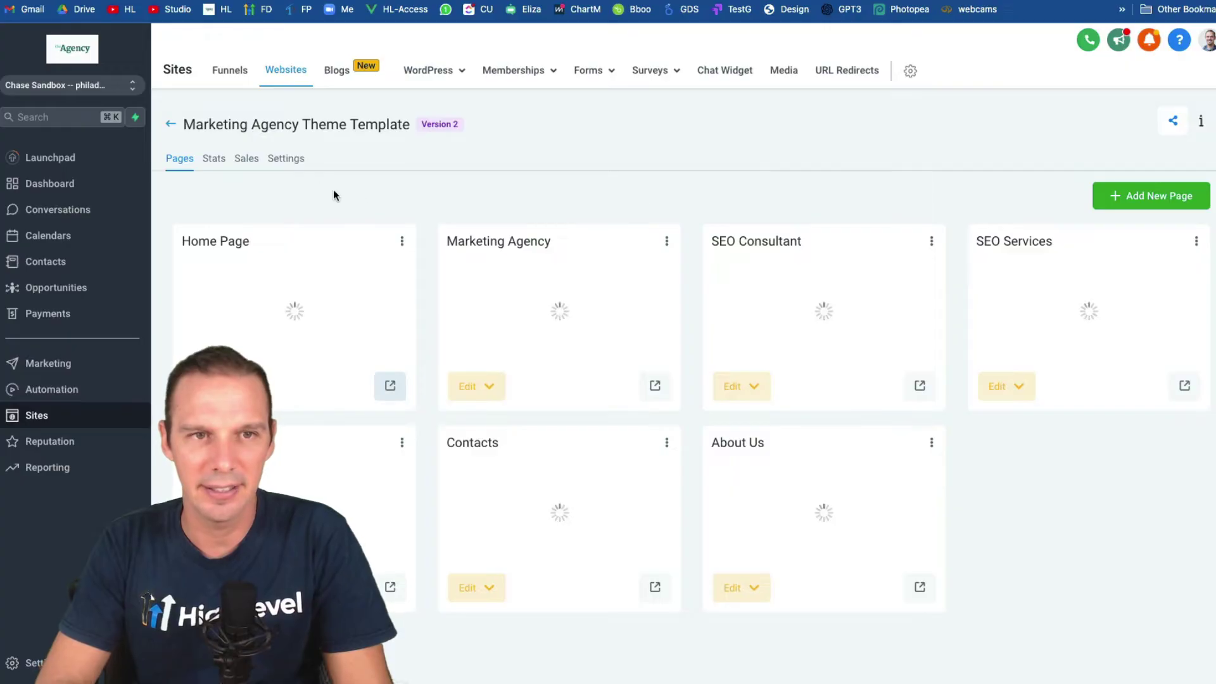
# Step: Enable the chat widget in the website's settings, save the change, and open the chat on the previewed home page
pyautogui.click(291, 162)
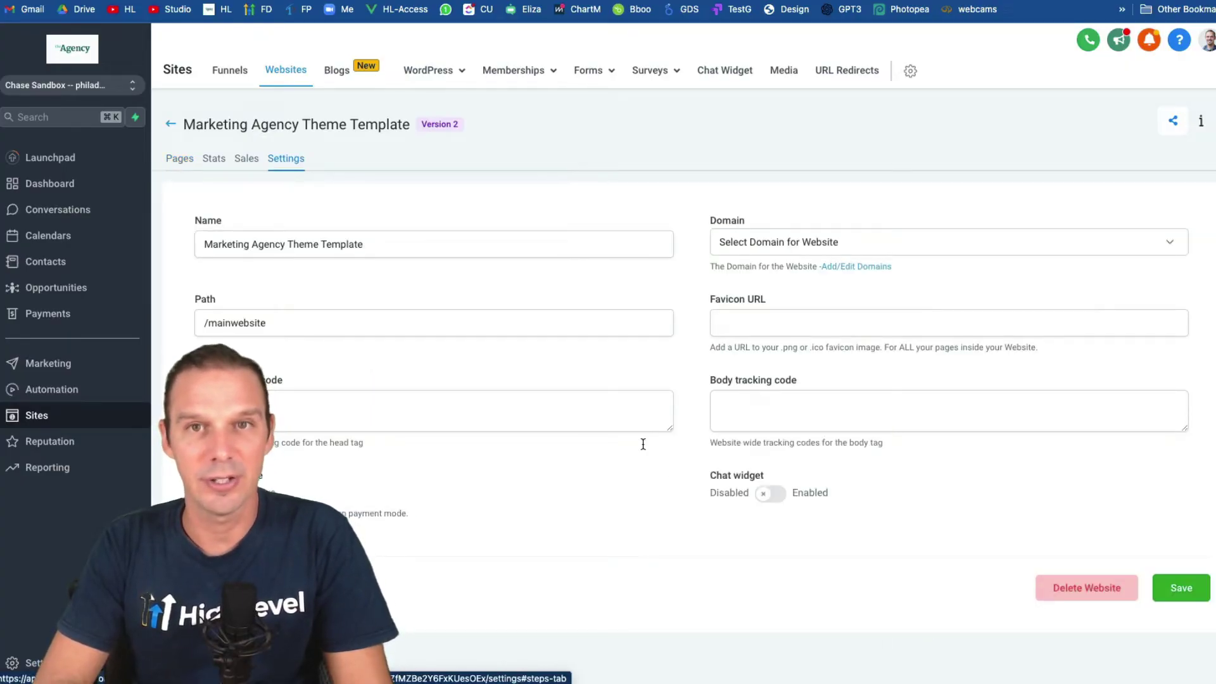
pyautogui.click(778, 496)
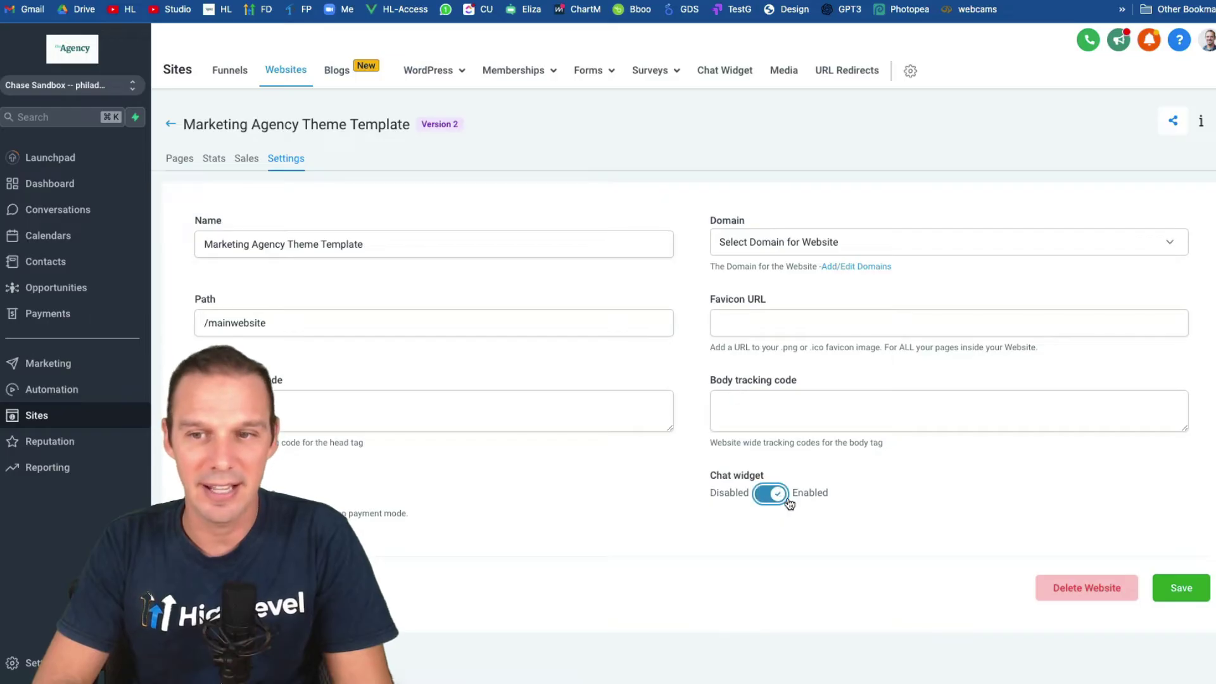
pyautogui.click(1182, 588)
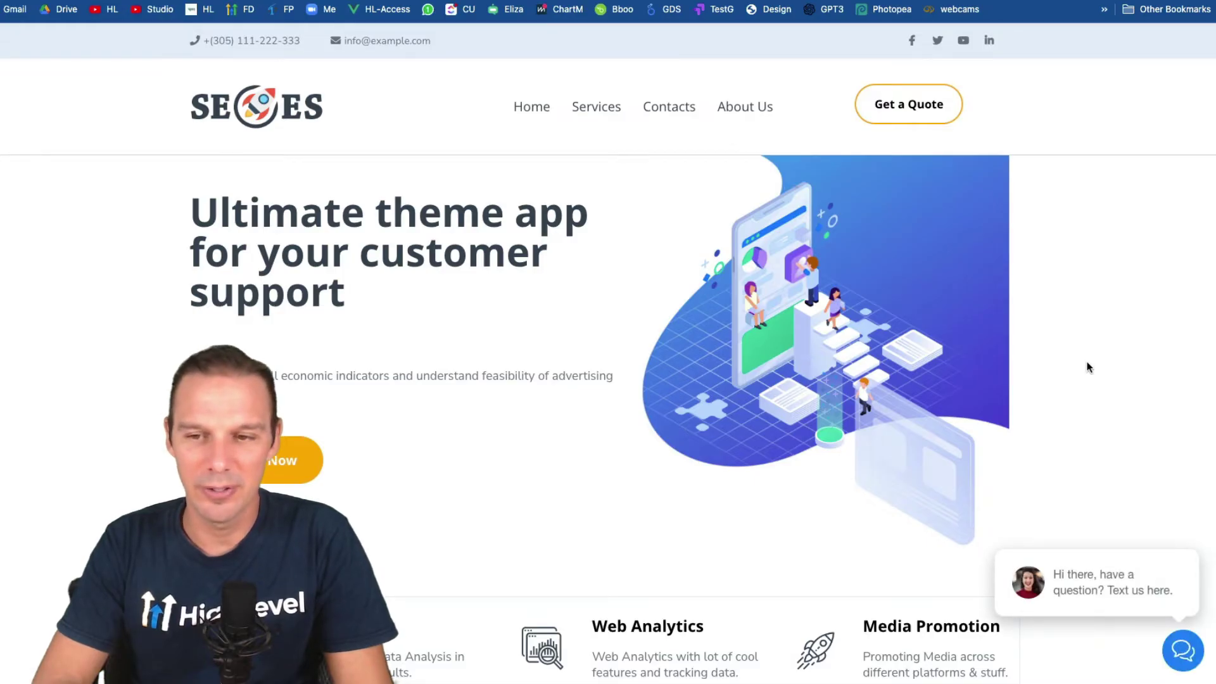
pyautogui.click(1180, 659)
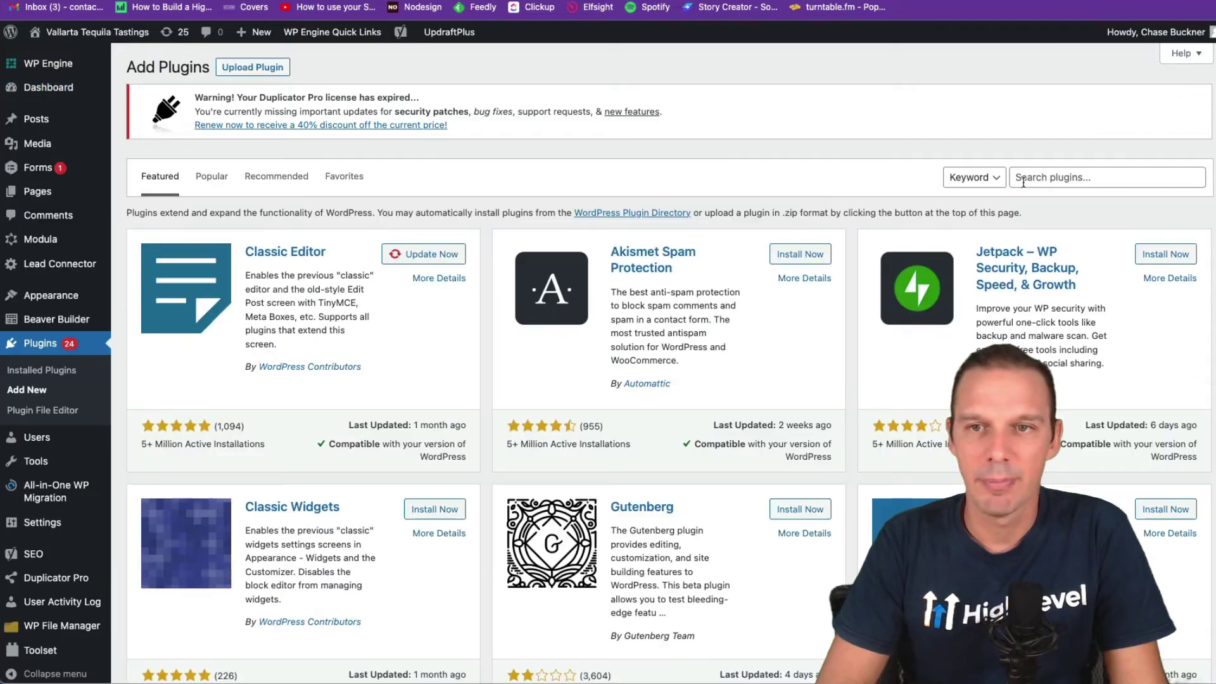
# Step: Switch to the WordPress site, search its plugin directory for "leadconnector", and install and activate the LeadConnector plugin
pyautogui.click(1102, 177)
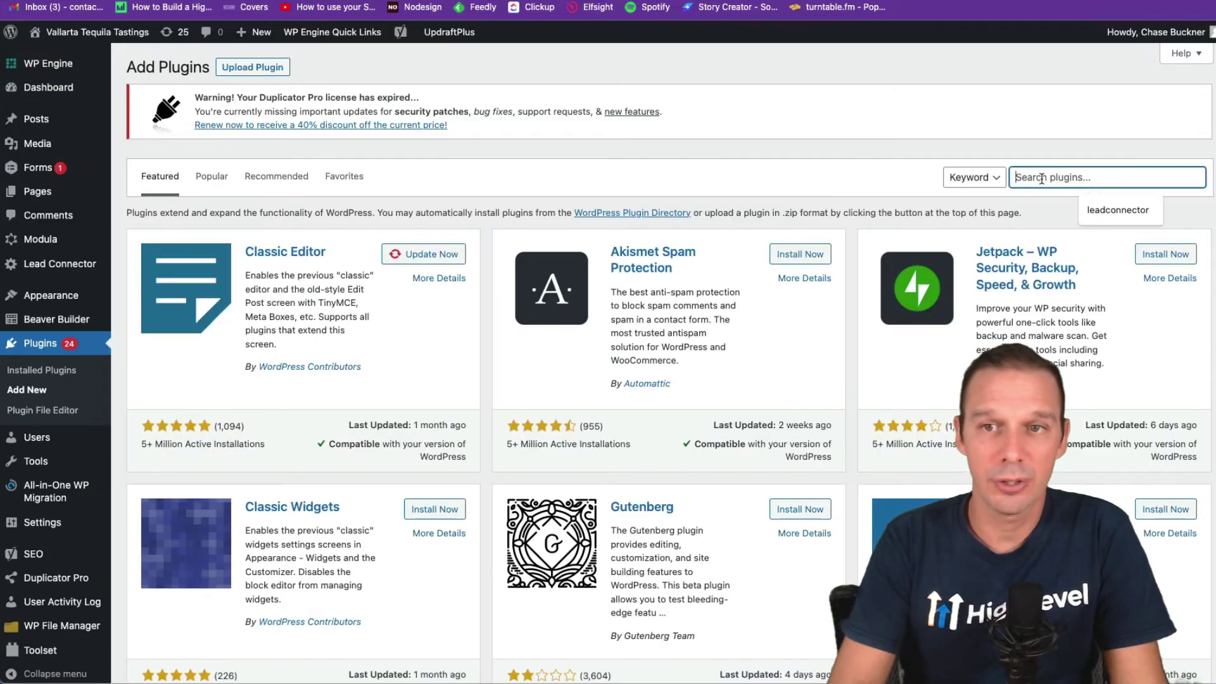
pyautogui.write('leadconnector')
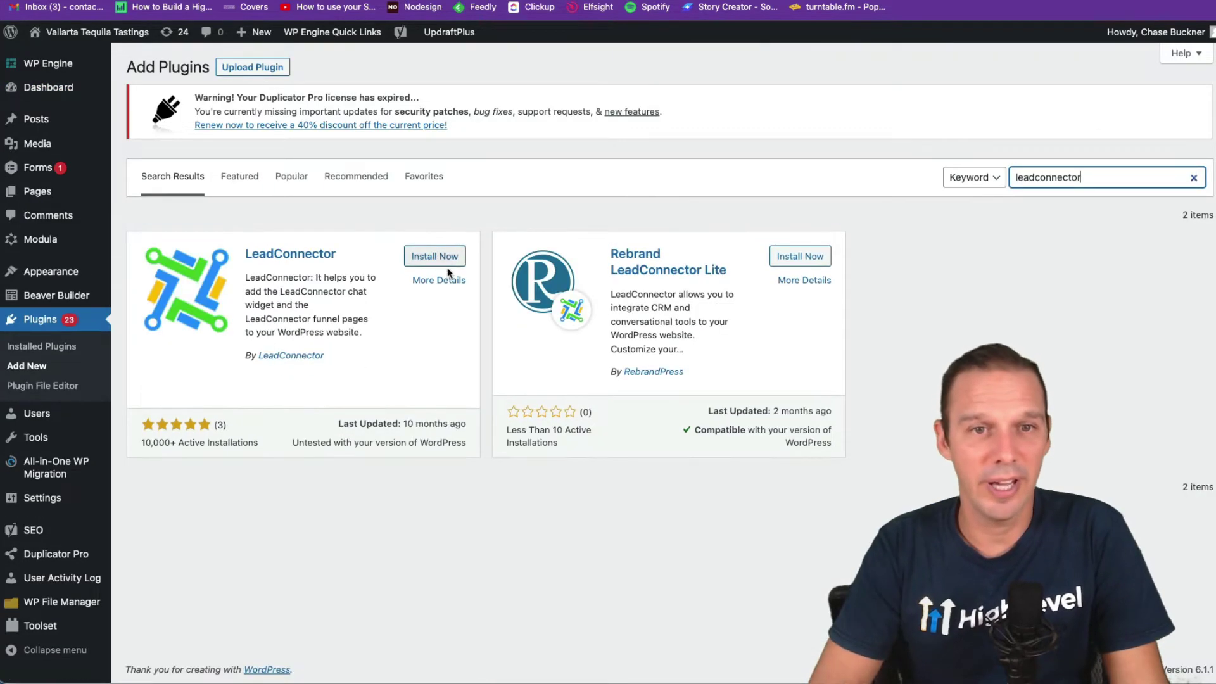
pyautogui.click(428, 261)
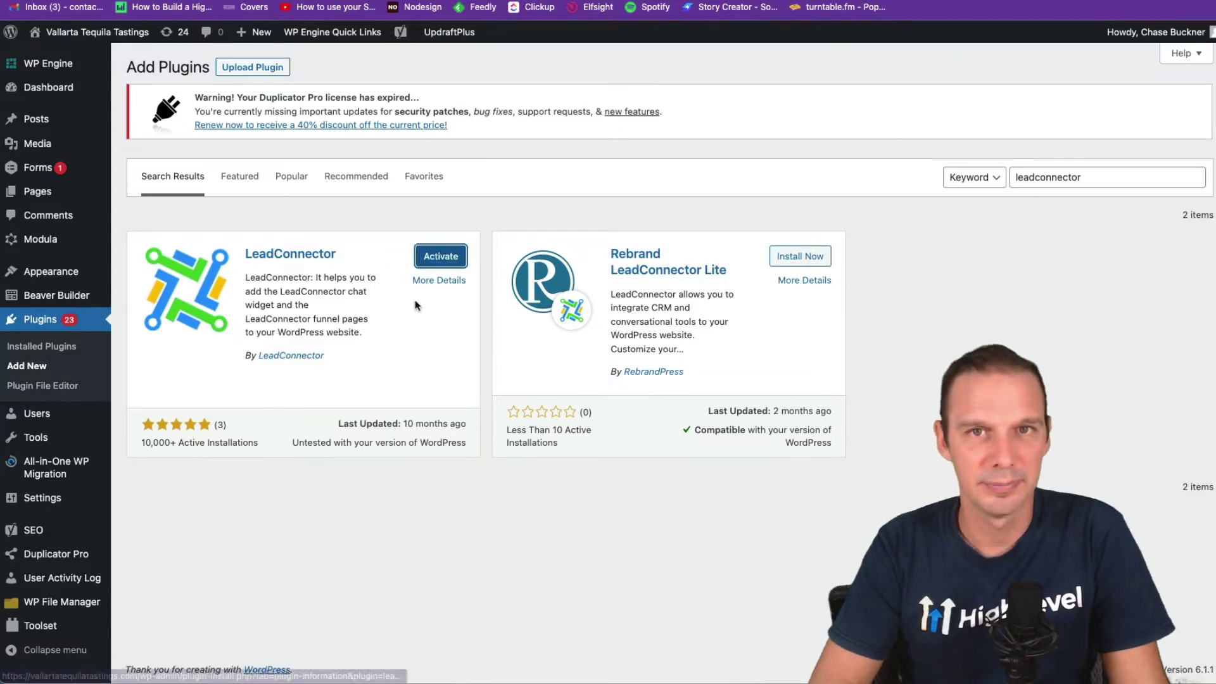
pyautogui.click(437, 259)
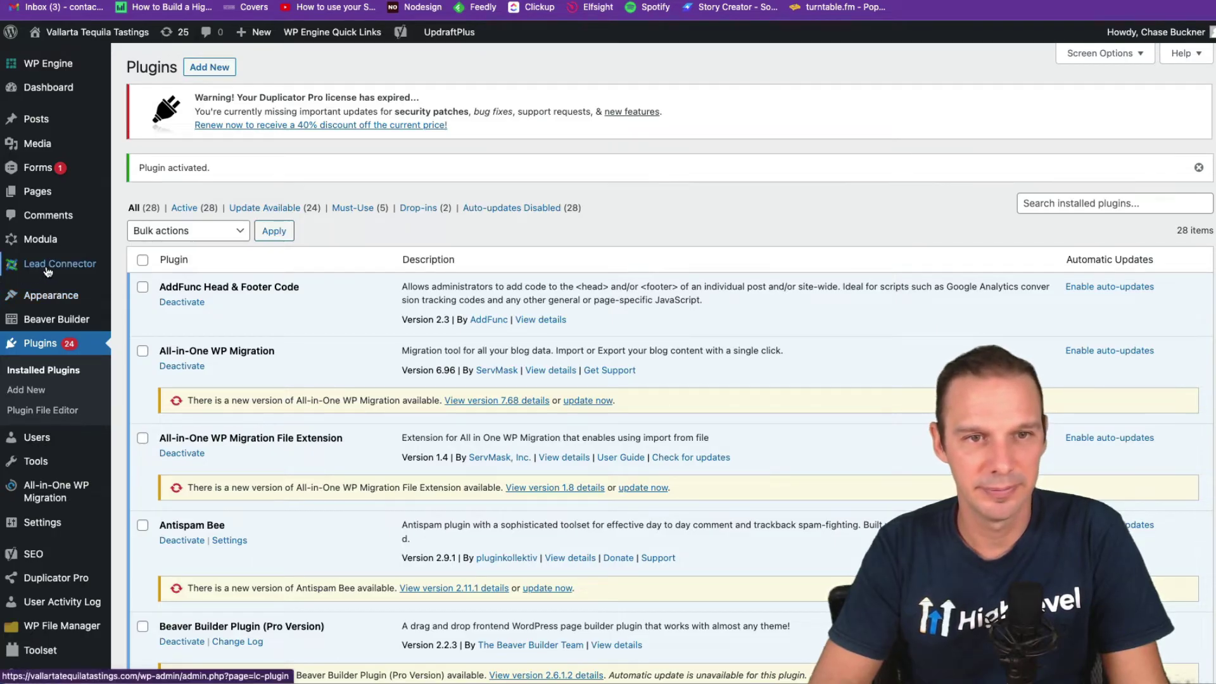
# Step: Open the LeadConnector plugin settings, and copy the API key from the business profile in HighLevel
pyautogui.click(47, 269)
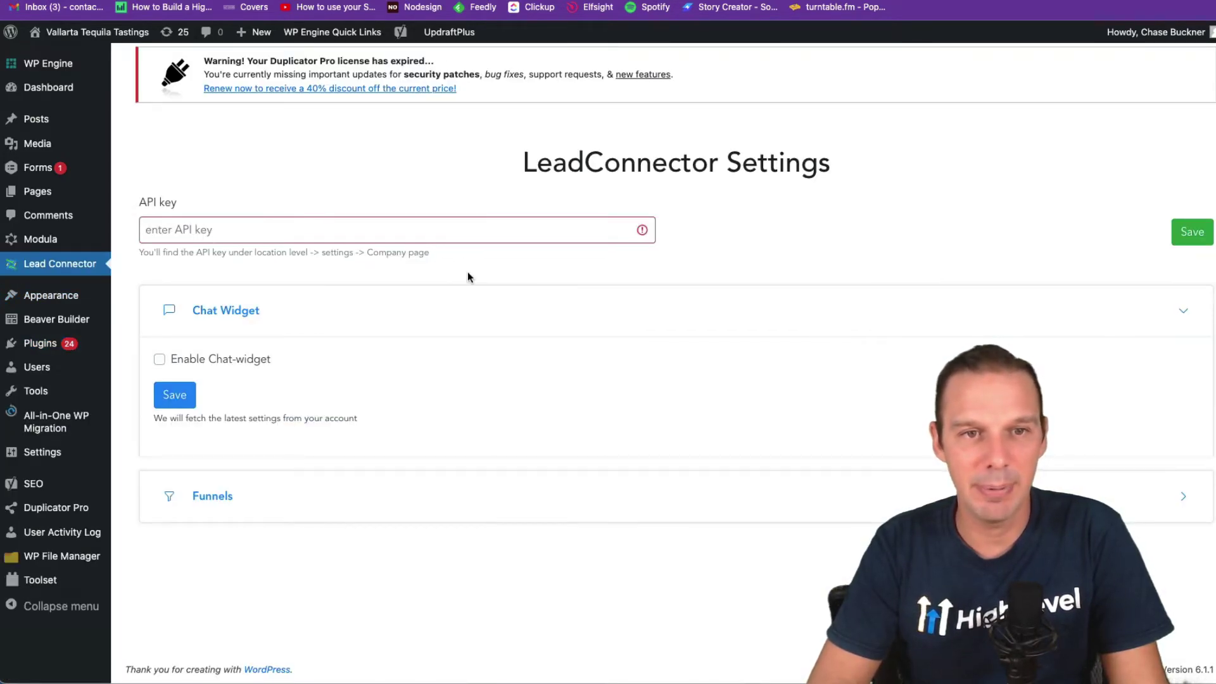
pyautogui.click(848, 7)
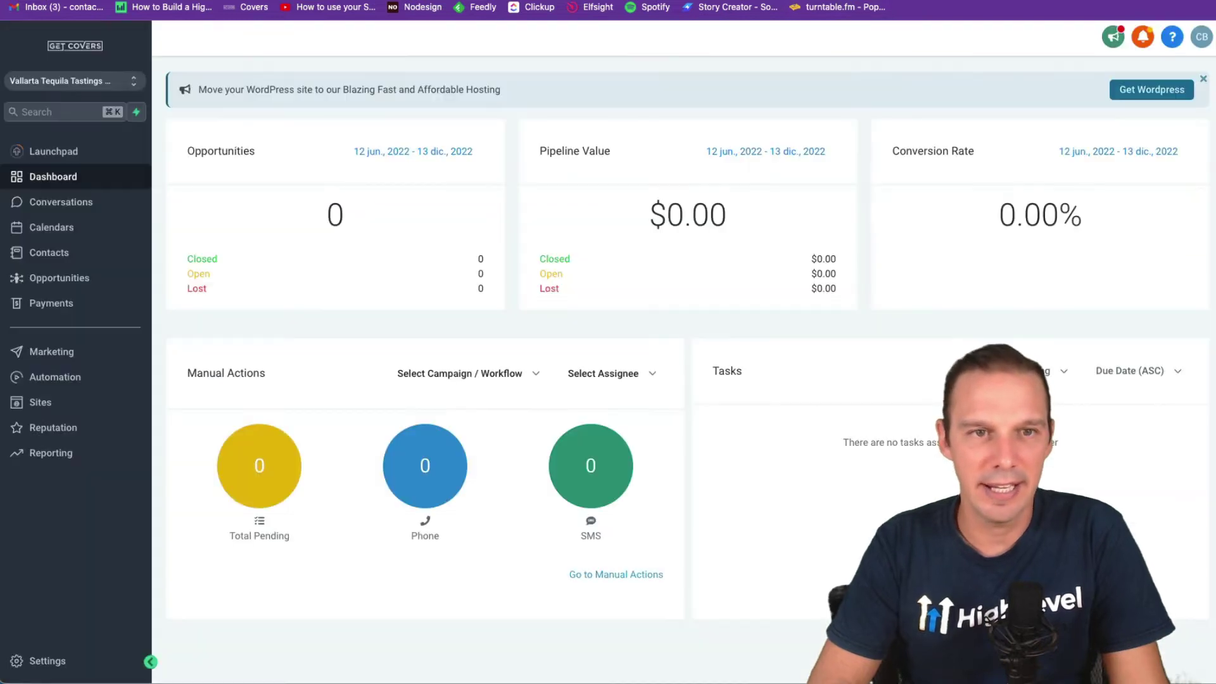
pyautogui.click(51, 666)
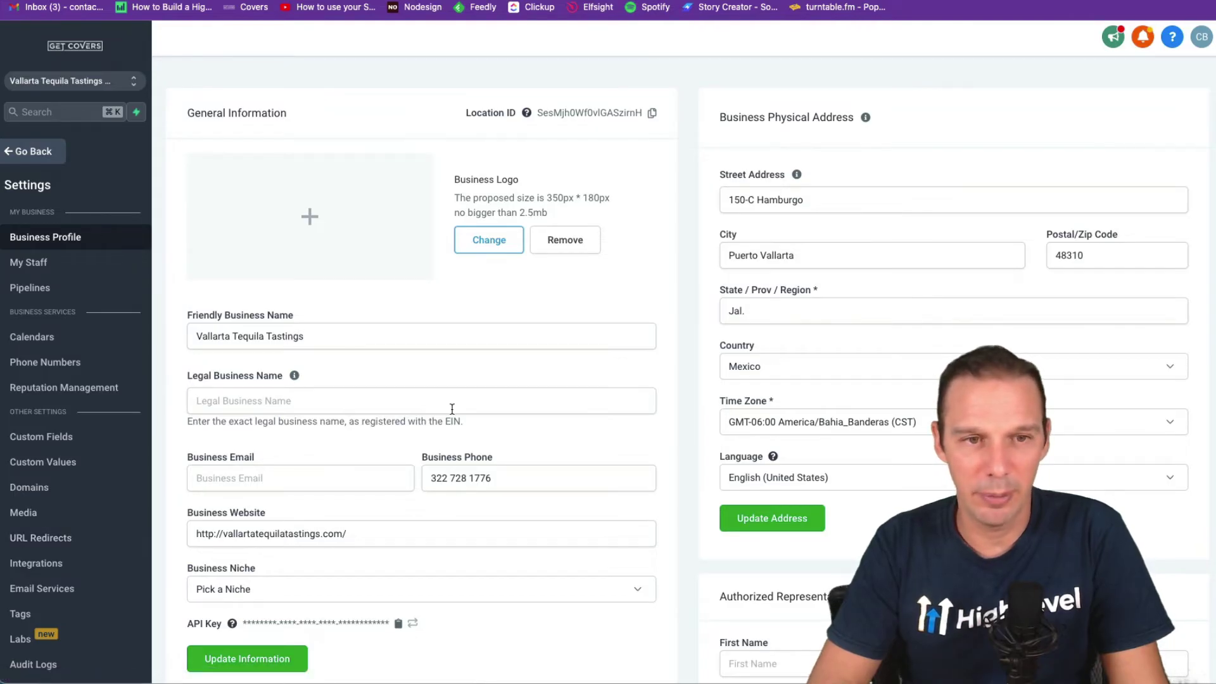
pyautogui.scroll(-6, 453, 409)
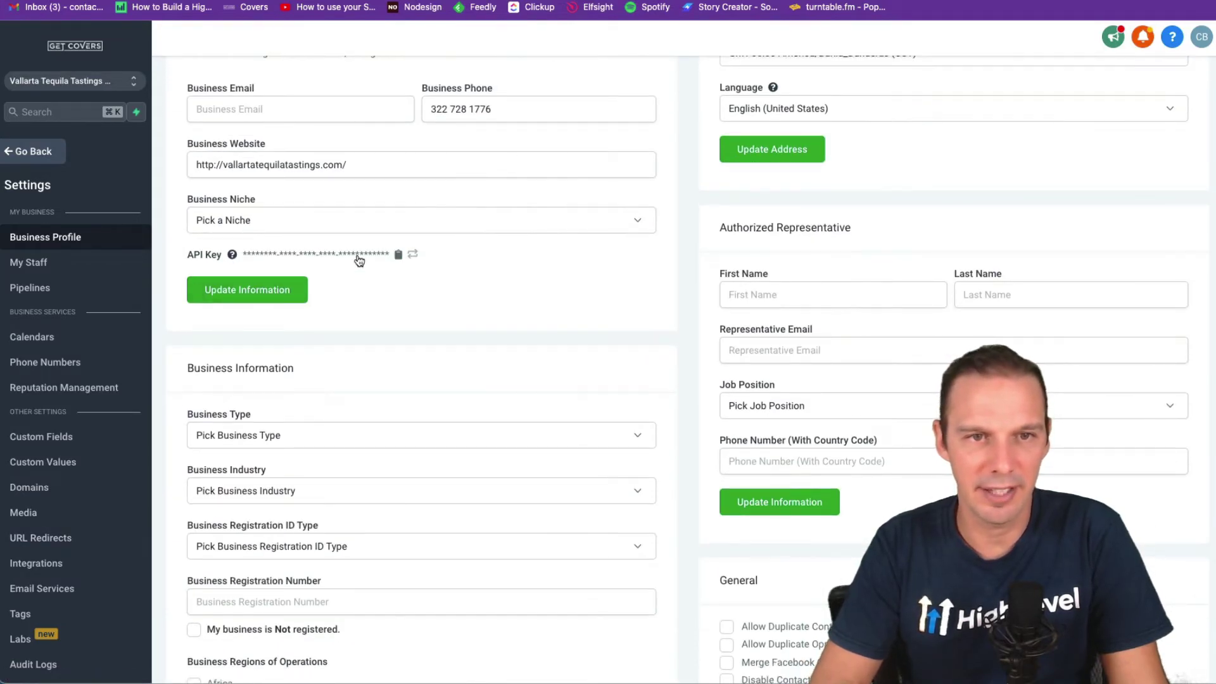
pyautogui.click(398, 255)
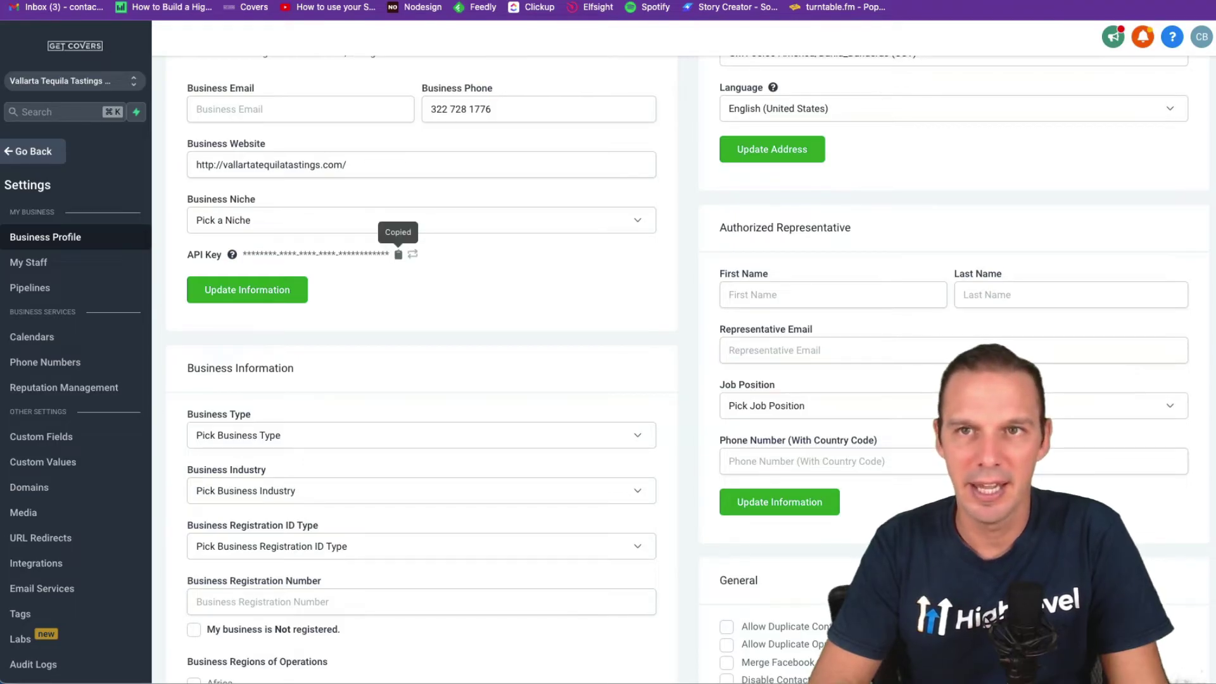
# Step: Switch back to WordPress, paste the API key into the LeadConnector settings, and enable the chat widget with its latest settings pulled and saved
pyautogui.hotkey('ctrl', 'Tab')
pyautogui.click(308, 228)
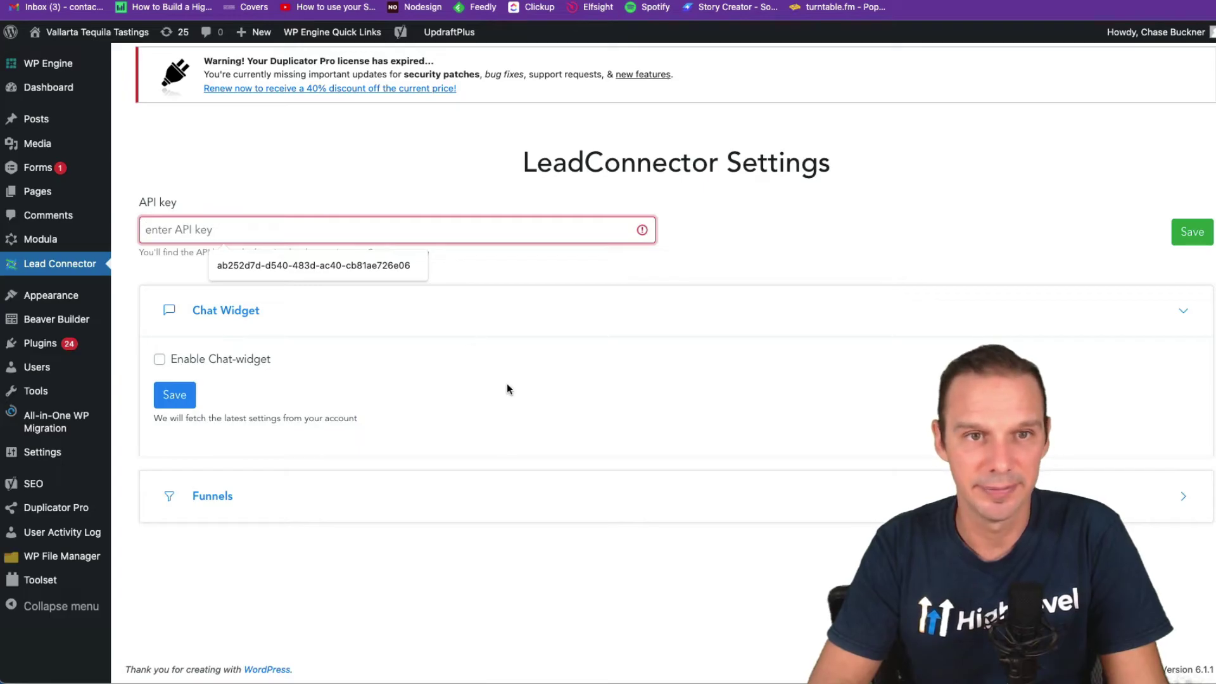
pyautogui.hotkey('ctrl', 'v')
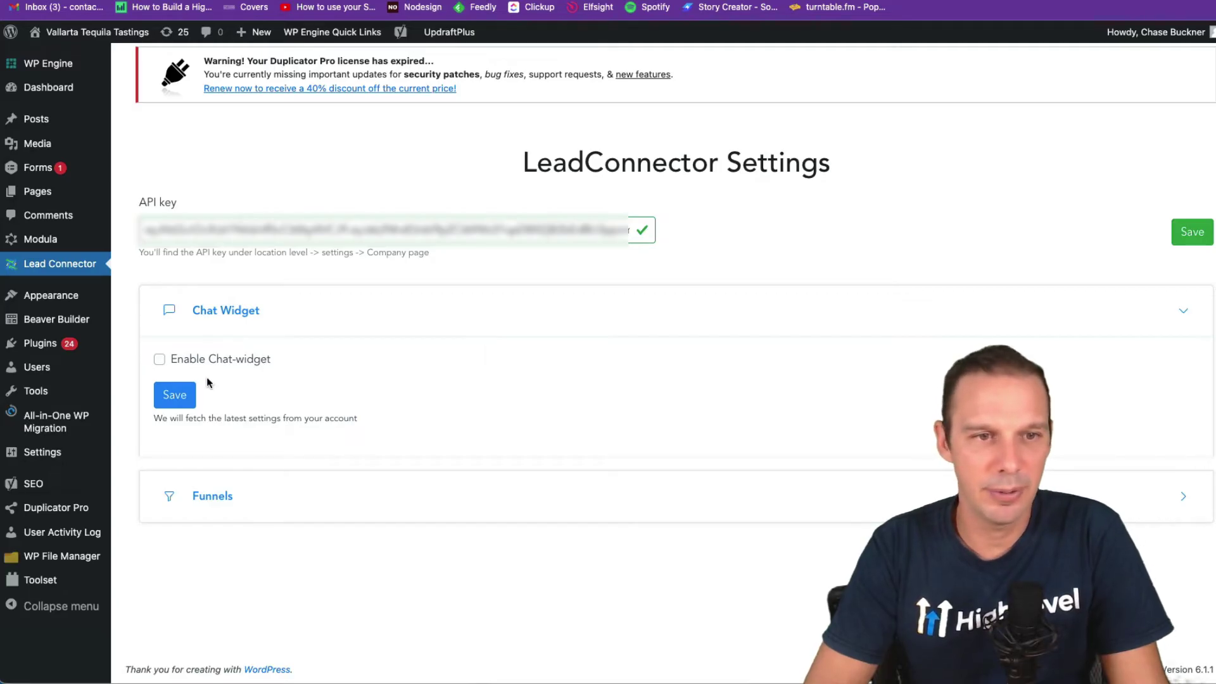
pyautogui.click(159, 360)
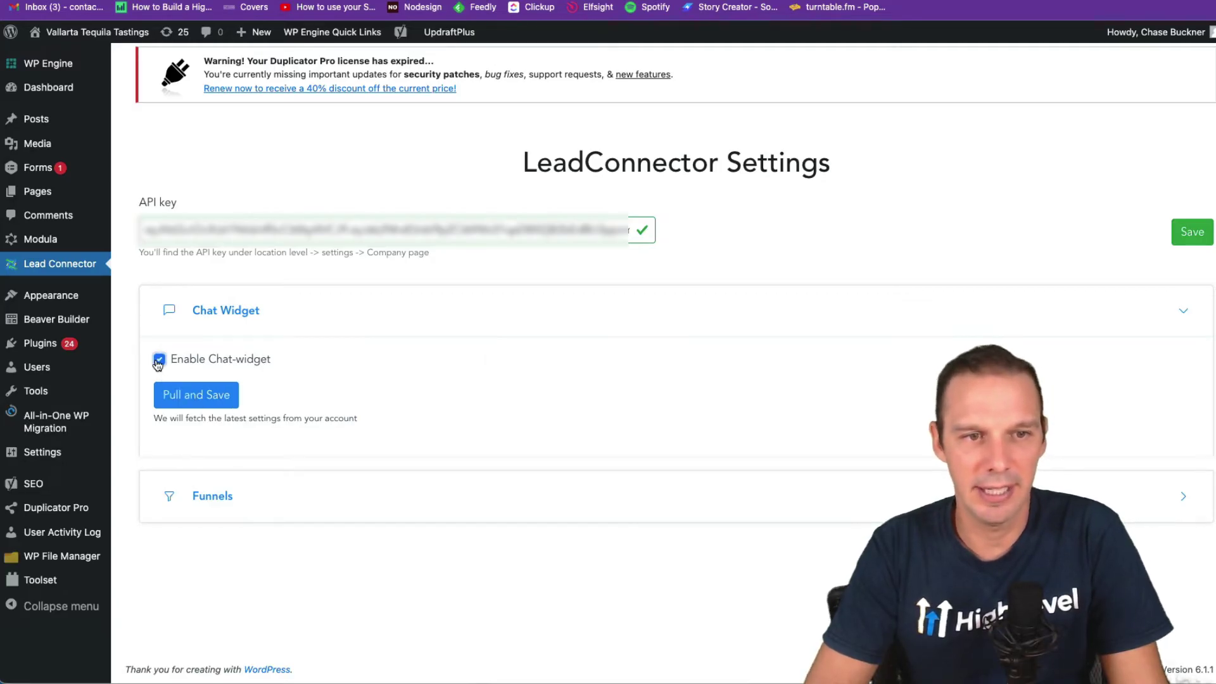
pyautogui.click(209, 399)
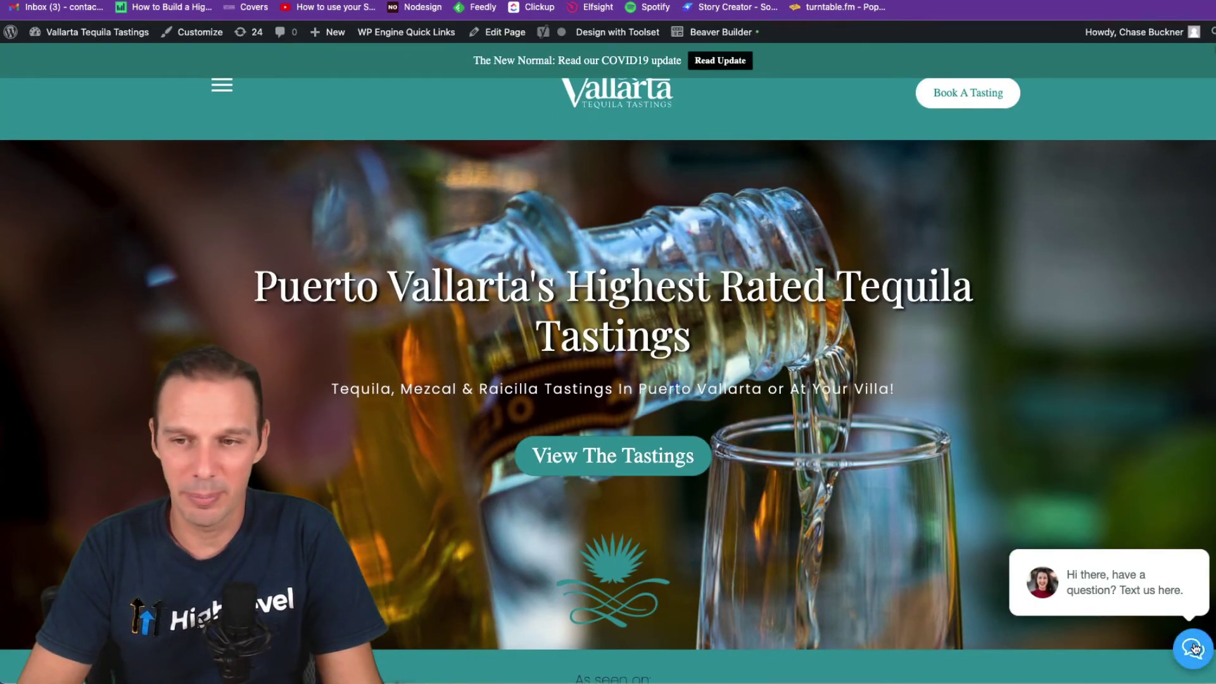
# Step: Send "Hi there!" through the live site's chat widget with a name and mobile phone, and open the SMS reply in its HighLevel conversation
pyautogui.click(1064, 346)
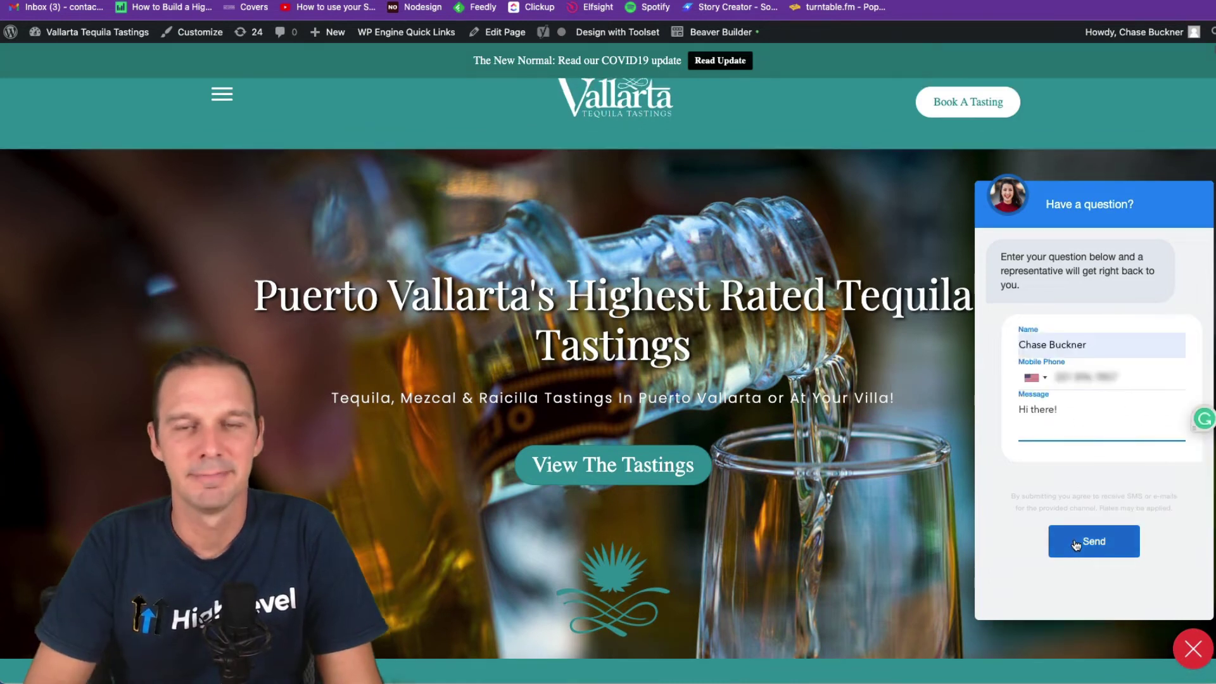
pyautogui.click(1076, 543)
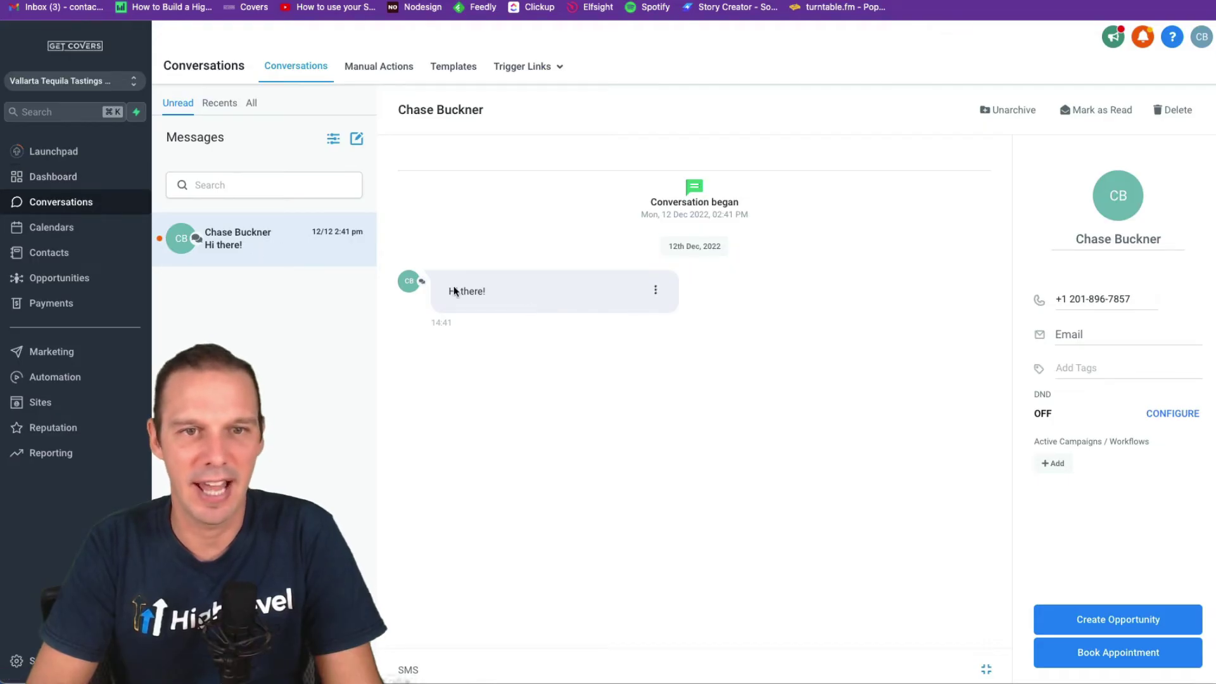
pyautogui.click(413, 669)
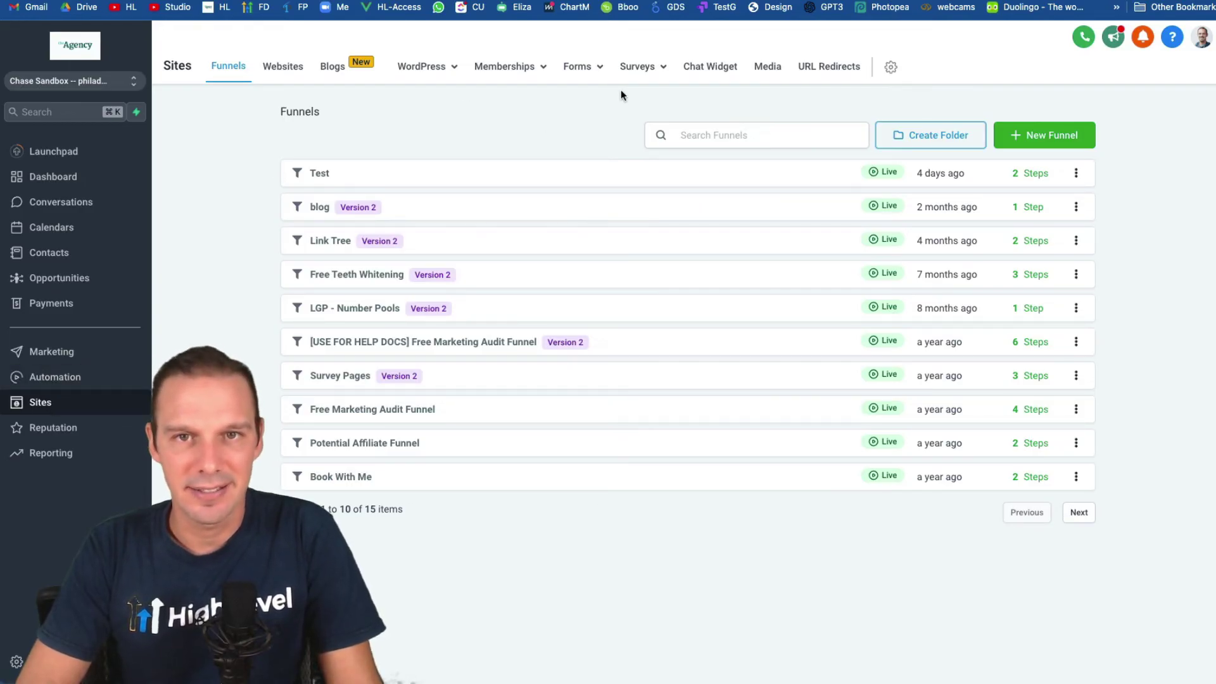
# Step: Review the Chat Widget configuration, covering the chat bubble, widget window and acknowledgement settings
pyautogui.click(724, 71)
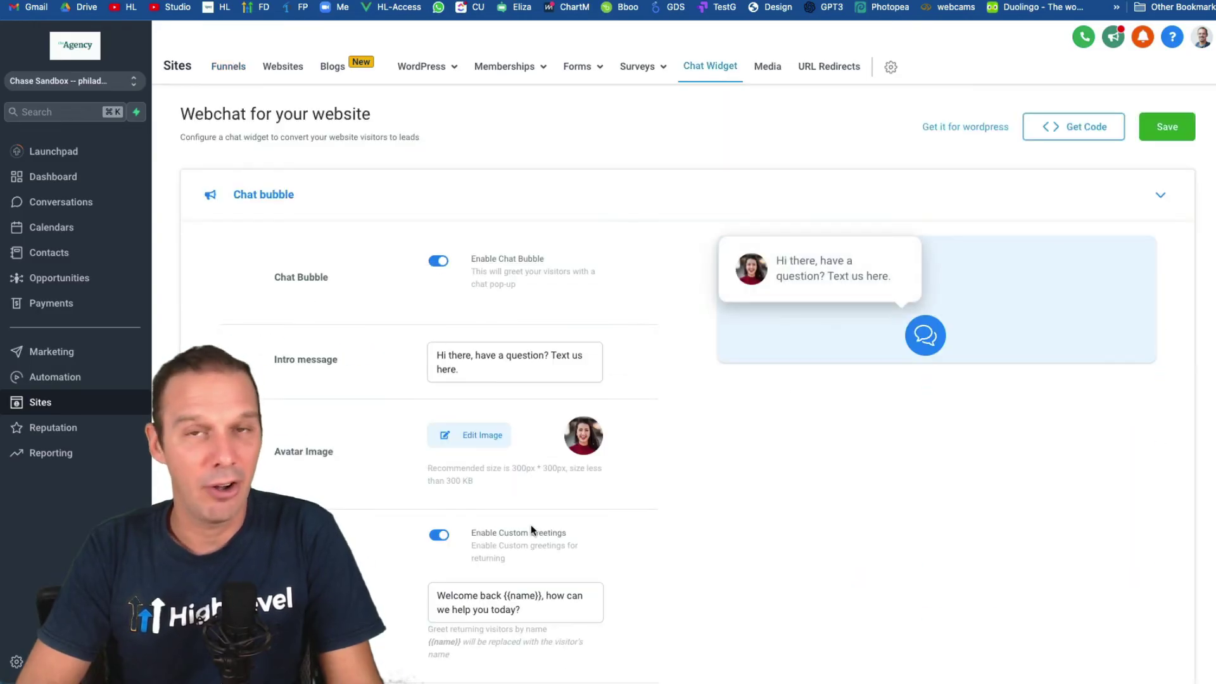
pyautogui.scroll(-1, 538, 519)
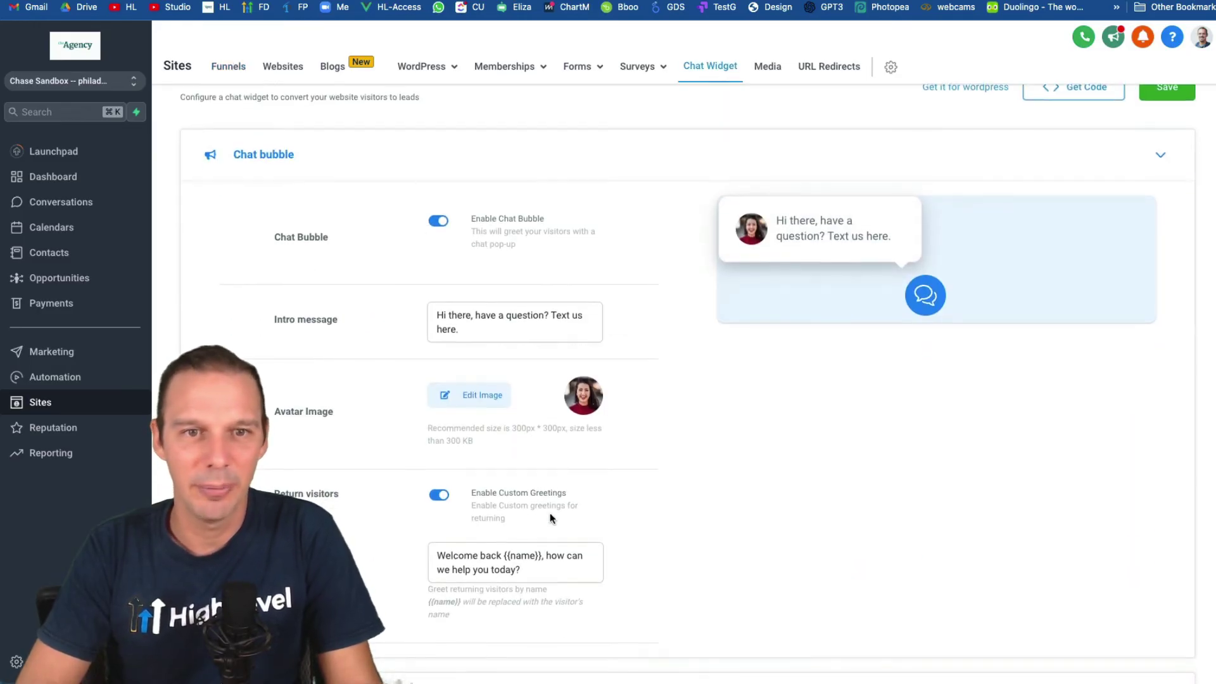
pyautogui.scroll(-3, 606, 467)
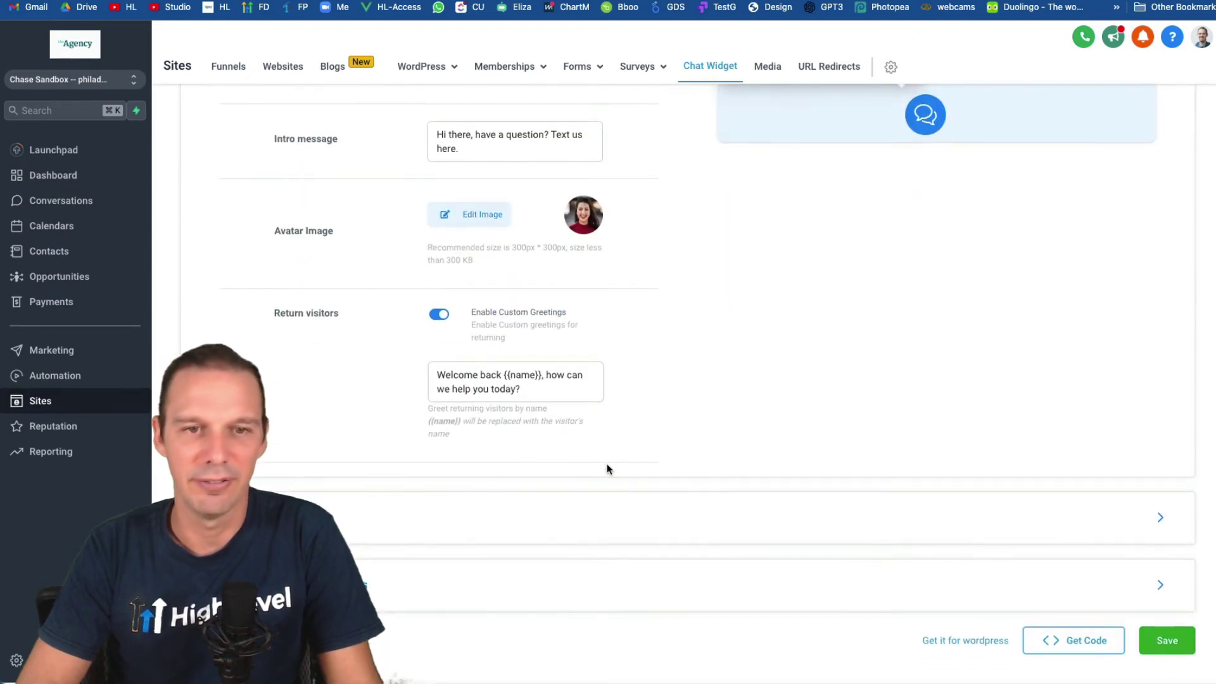
pyautogui.click(295, 510)
pyautogui.scroll(-5, 712, 393)
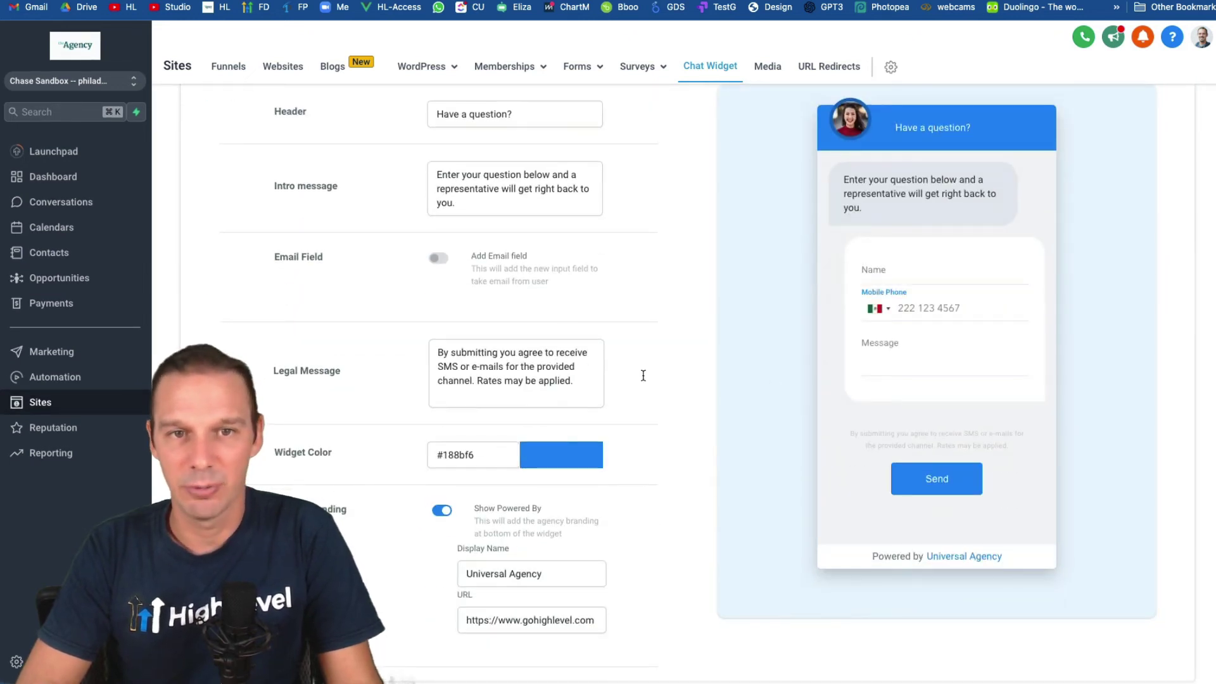
pyautogui.scroll(-3, 638, 309)
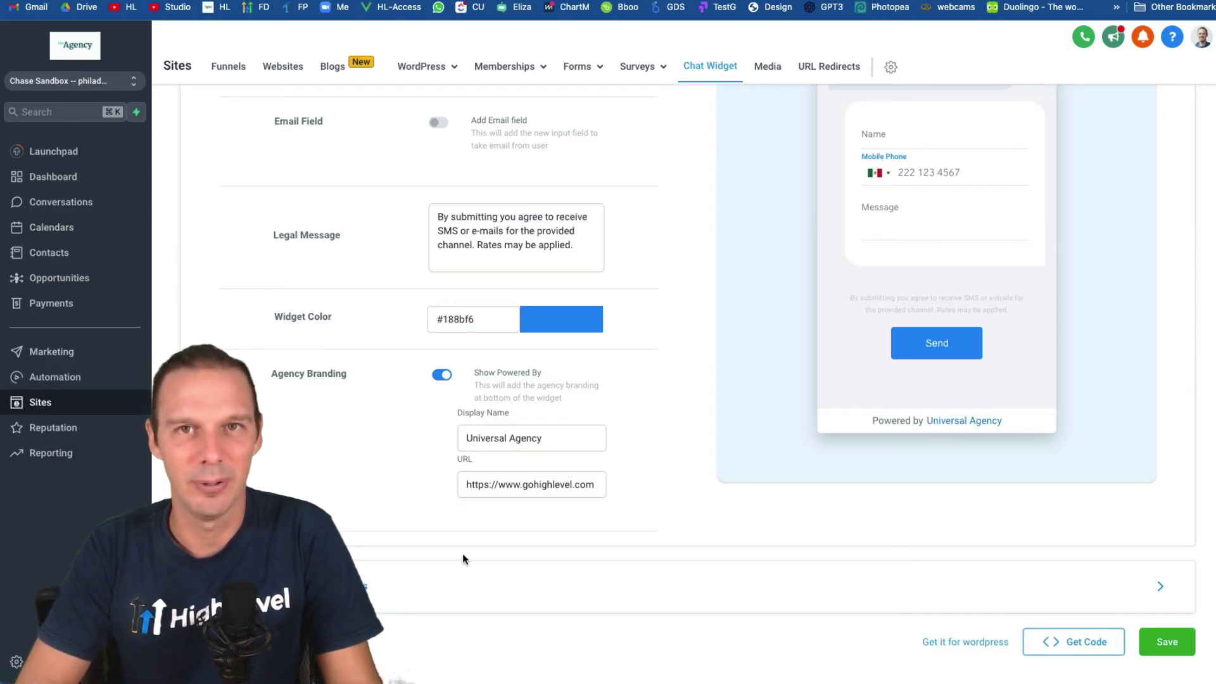
pyautogui.click(466, 586)
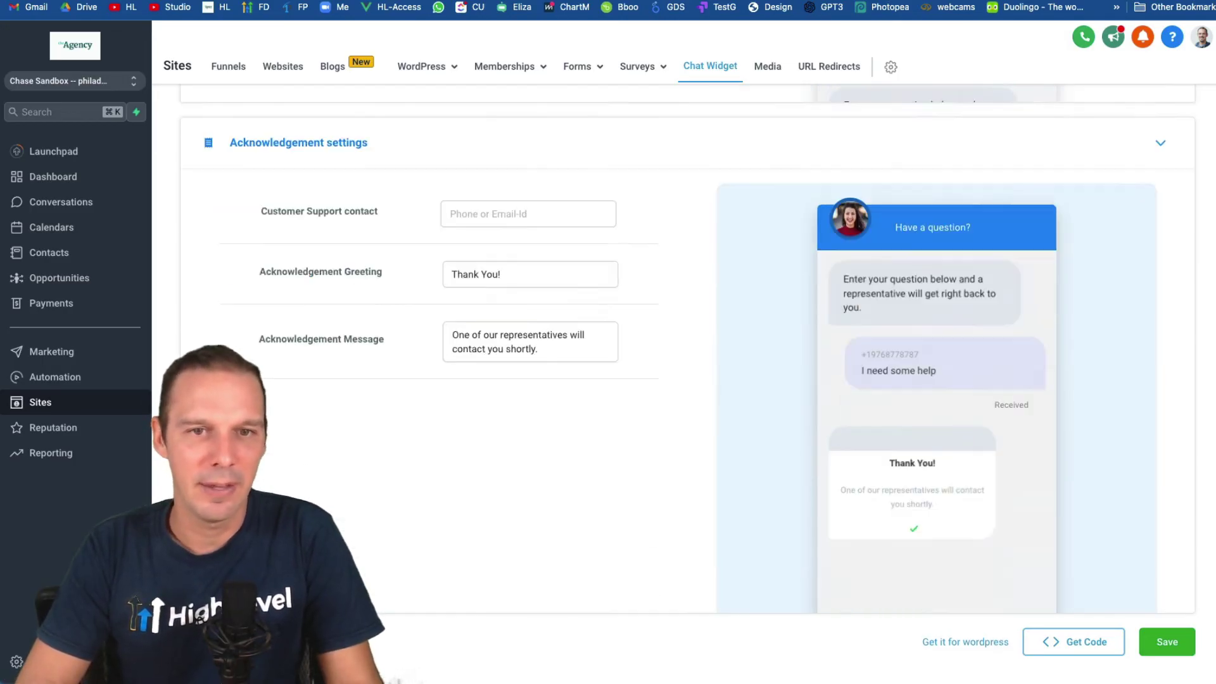
pyautogui.scroll(1, 511, 397)
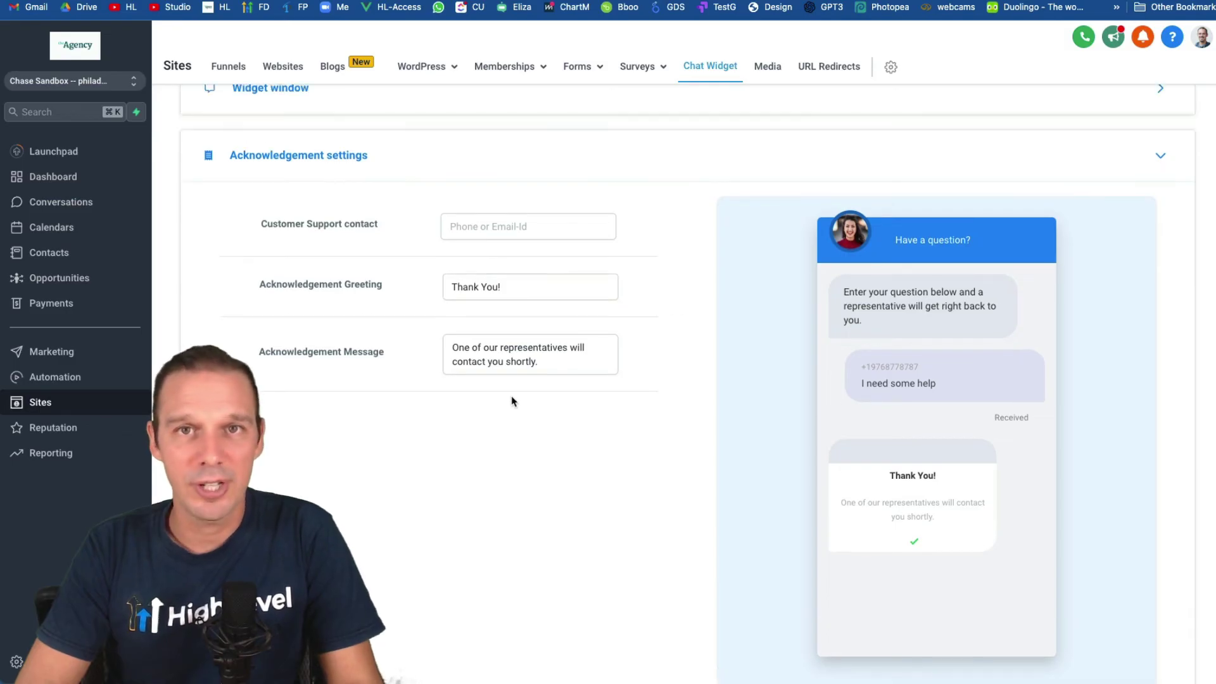
pyautogui.scroll(-3, 538, 412)
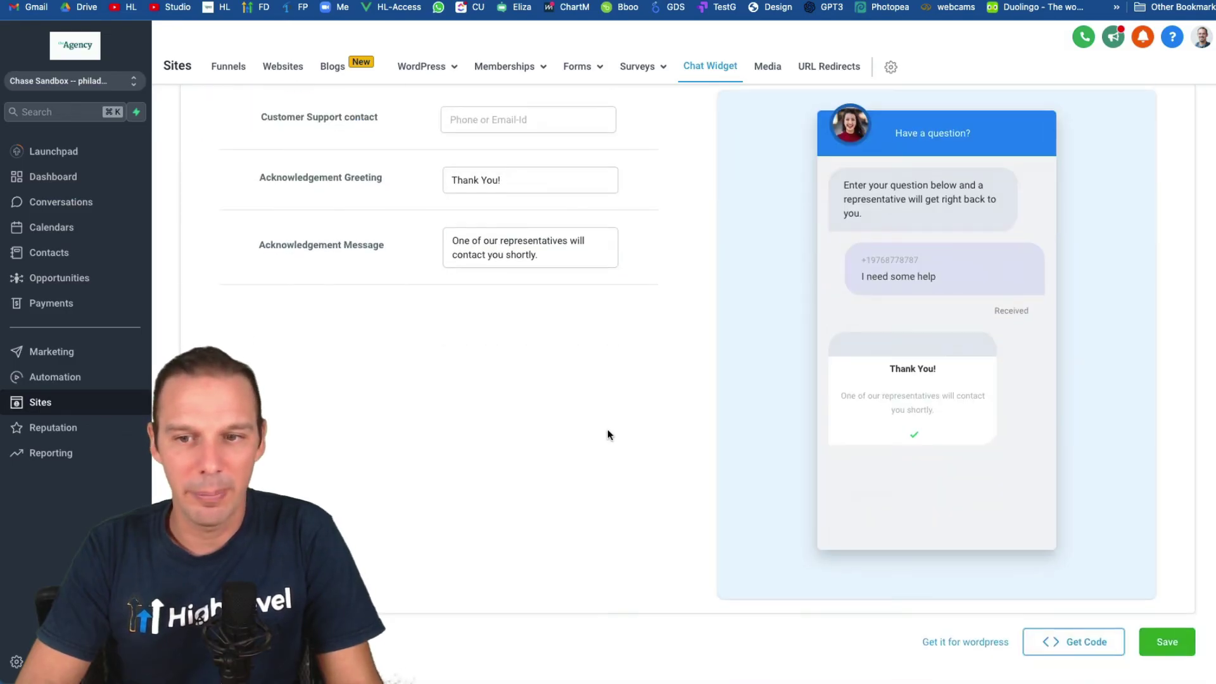
# Step: Display the chat widget's embed code in its GTM version
pyautogui.click(1054, 643)
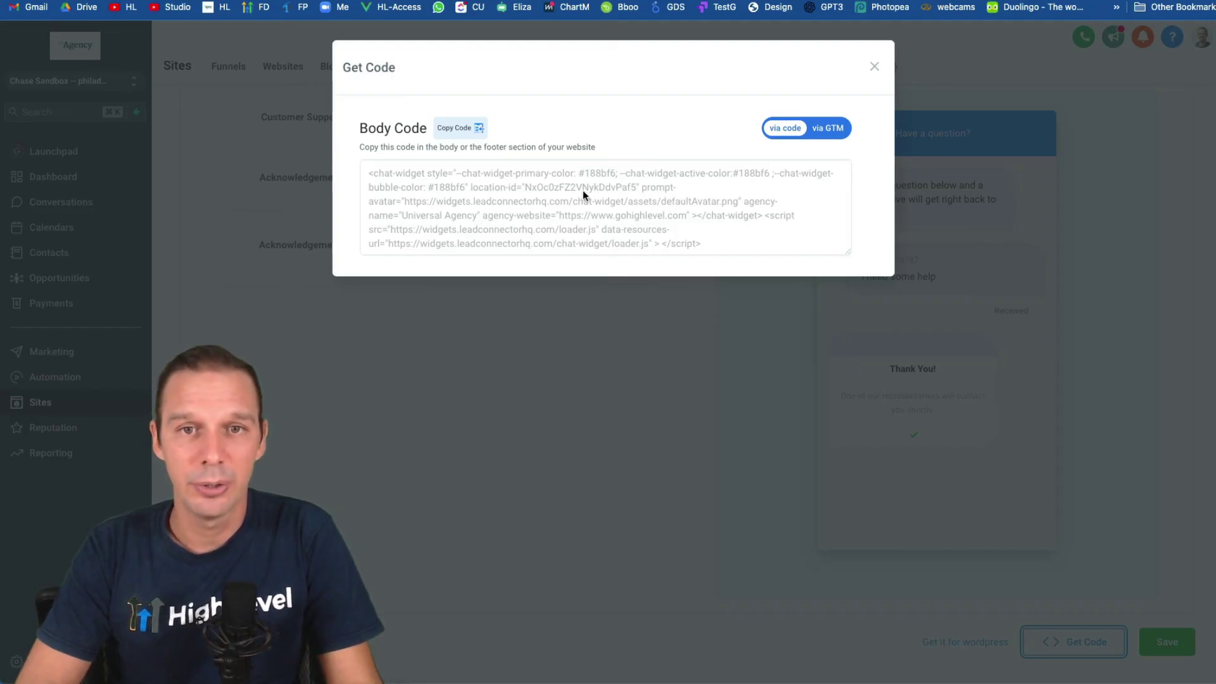
pyautogui.click(826, 130)
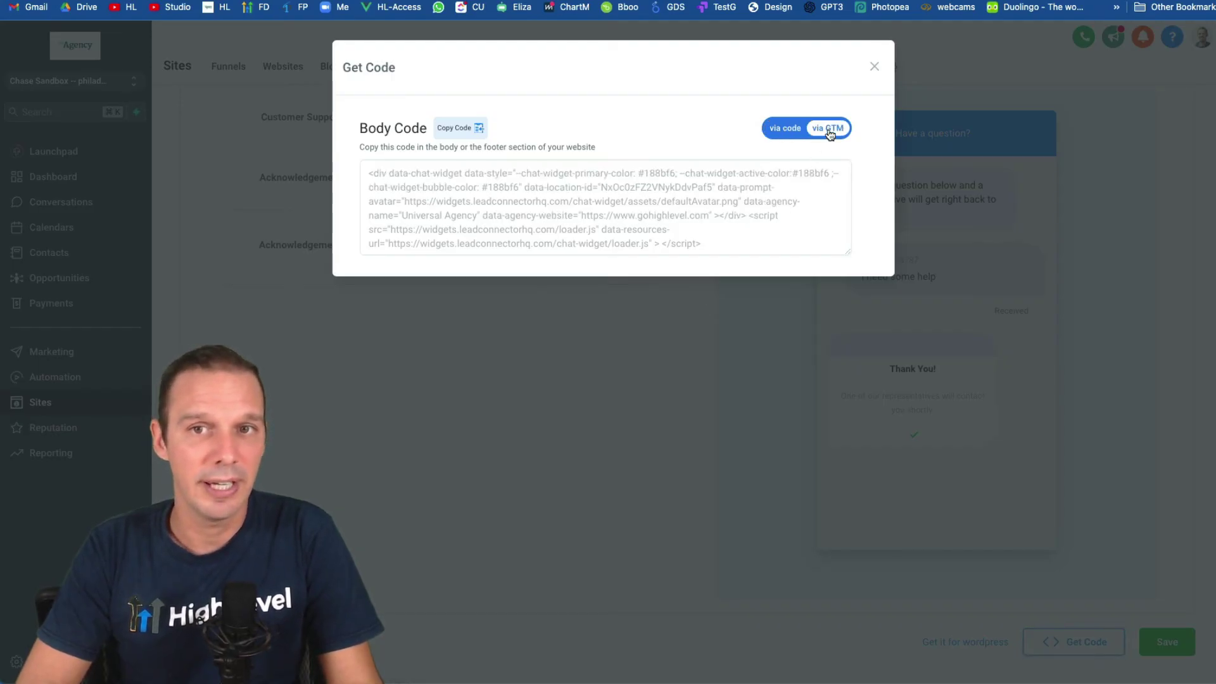